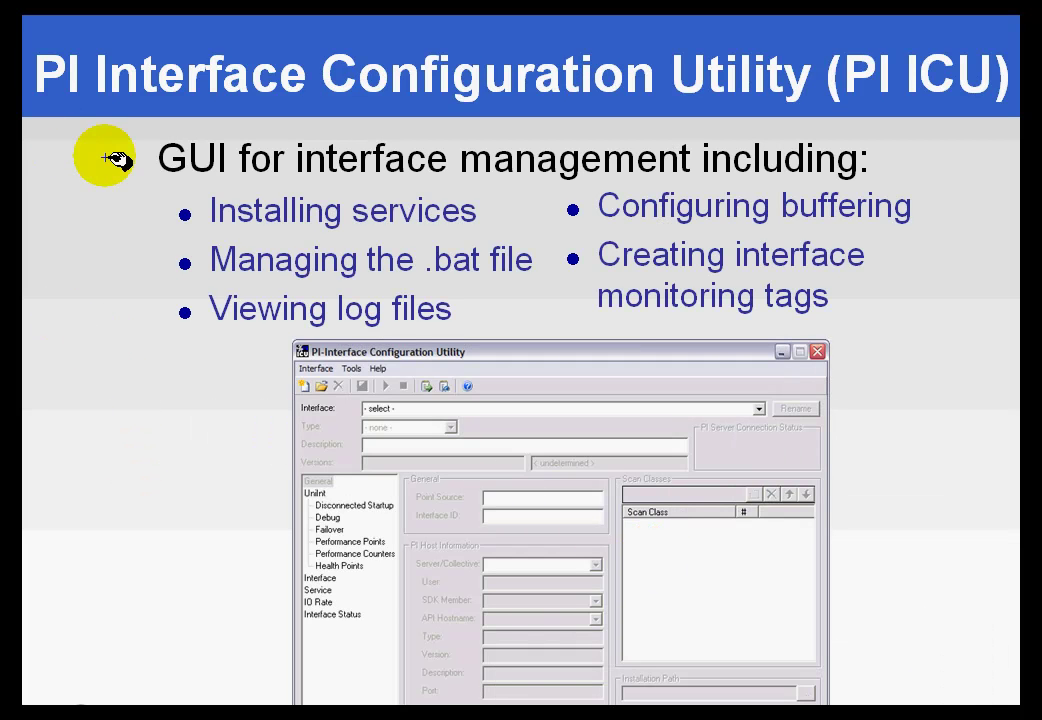
Step: Pen-mark the interface management, .bat file, installing services, buffering and monitoring-tag bullets on the slide
left_click_drag(127, 160, 57, 162)
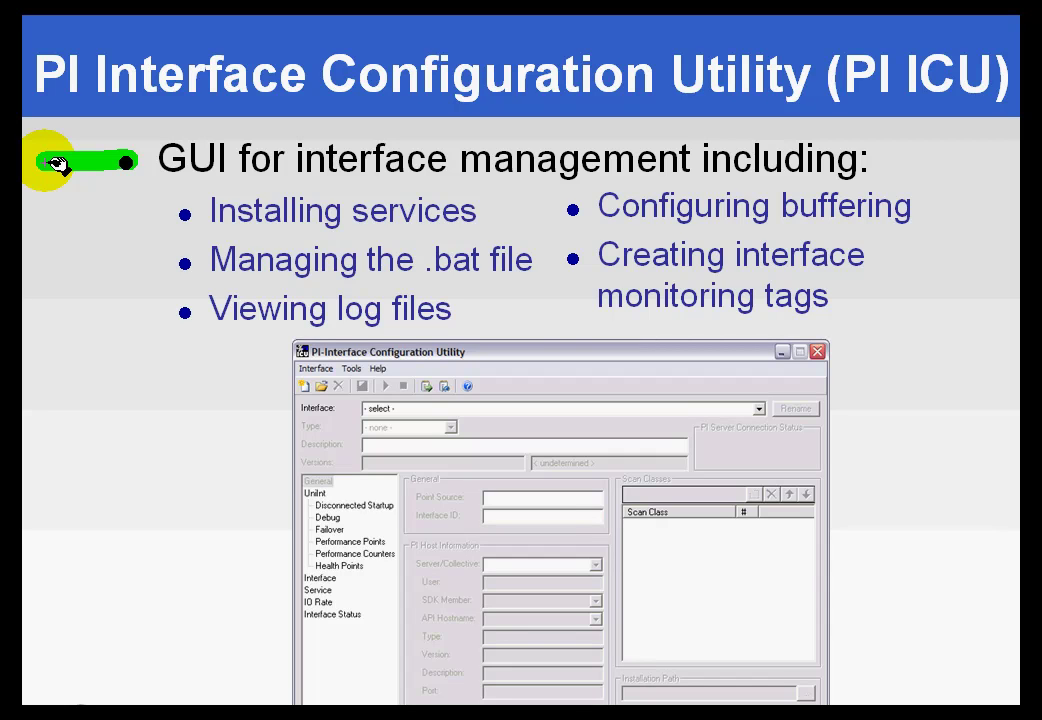
key("Escape")
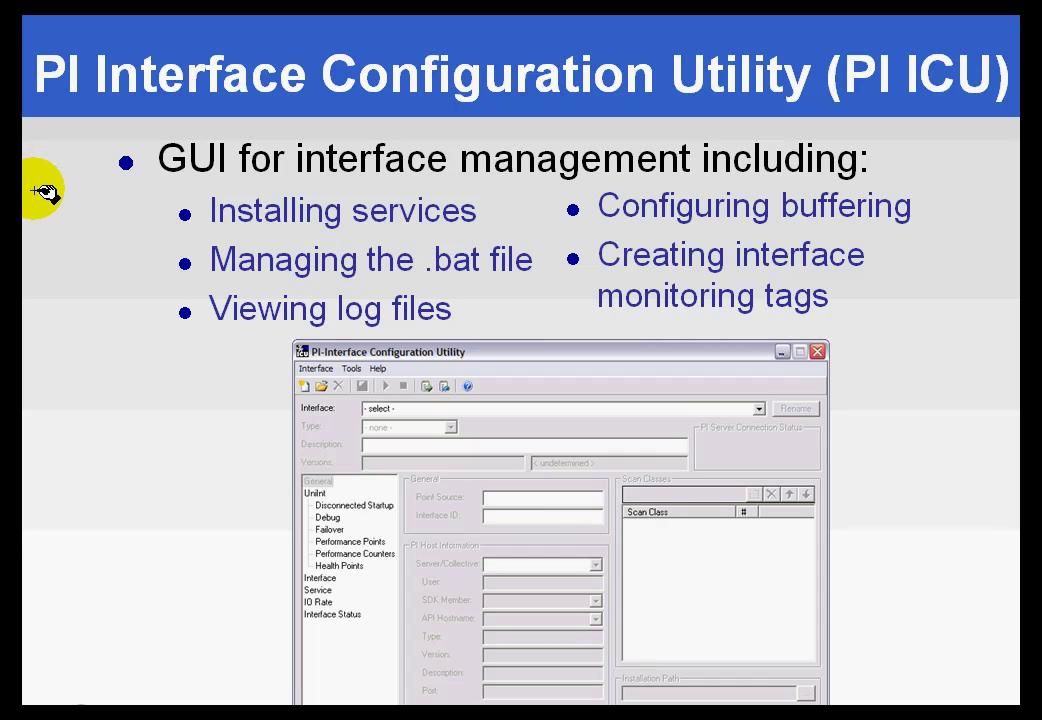
left_click_drag(92, 263, 195, 266)
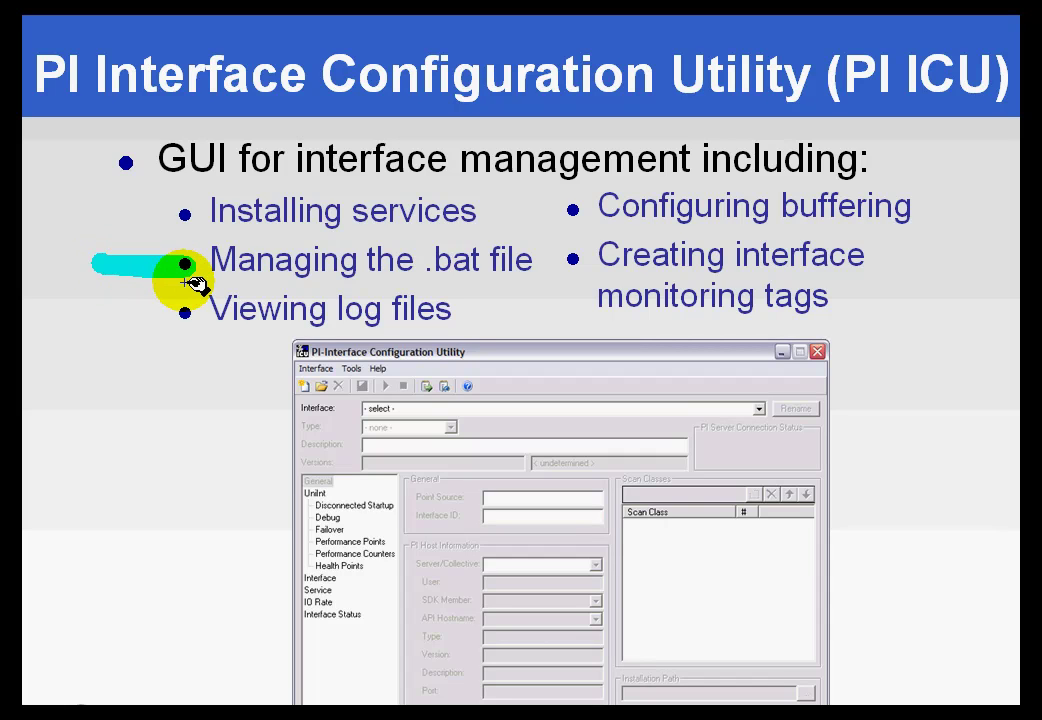
left_click_drag(105, 216, 200, 217)
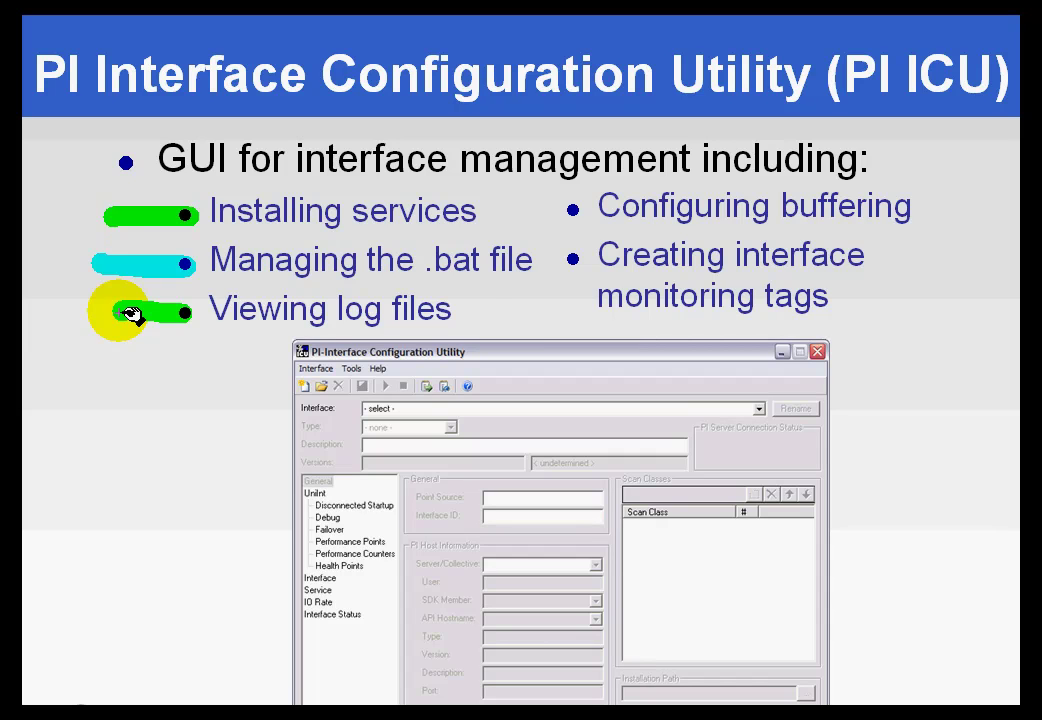
mouse_move(930, 210)
left_mouse_down()
mouse_move(998, 205)
mouse_move(988, 222)
left_mouse_up()
left_click_drag(876, 259, 972, 267)
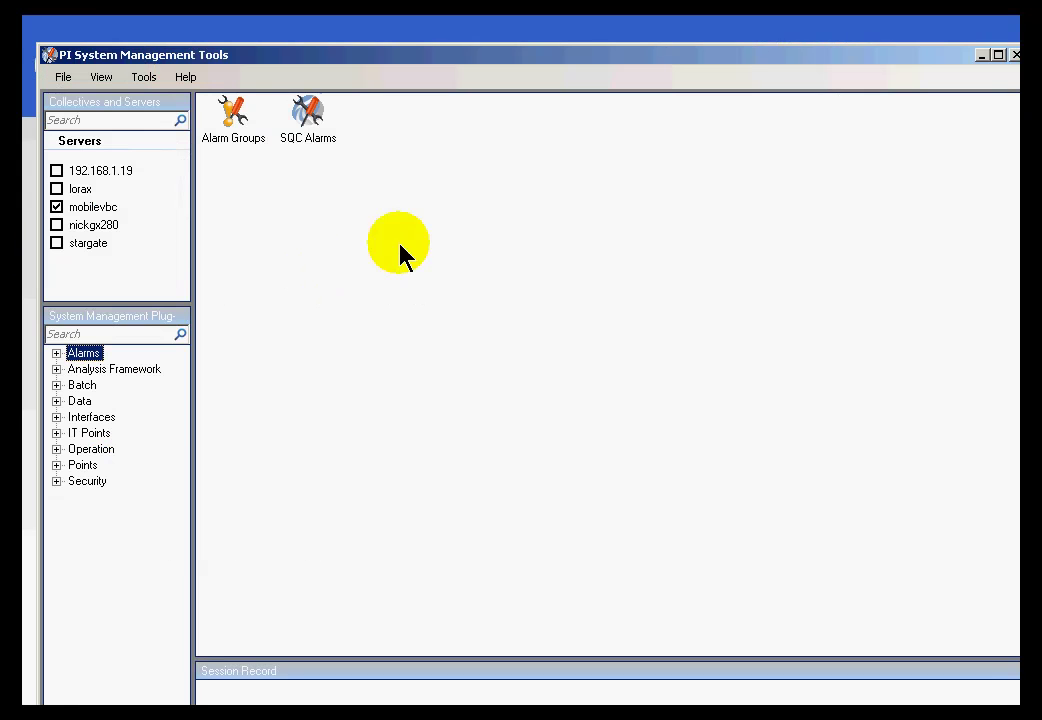
Step: Start the Interface Configuration Utility from the Tools menu of PI System Management Tools
left_click(145, 80)
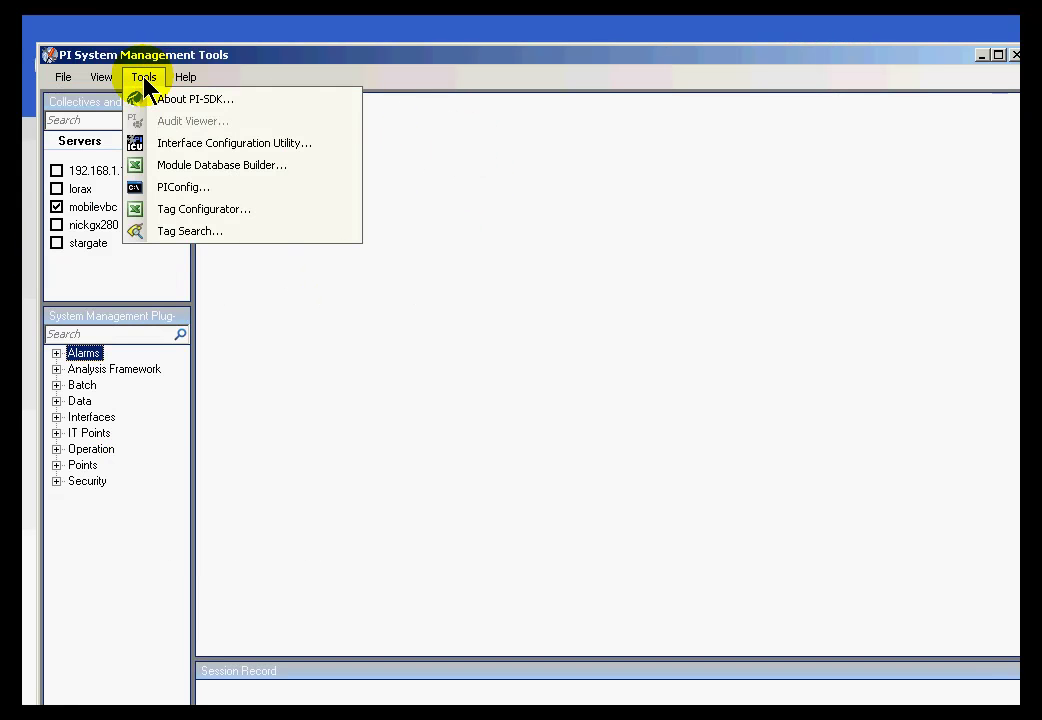
left_click(173, 152)
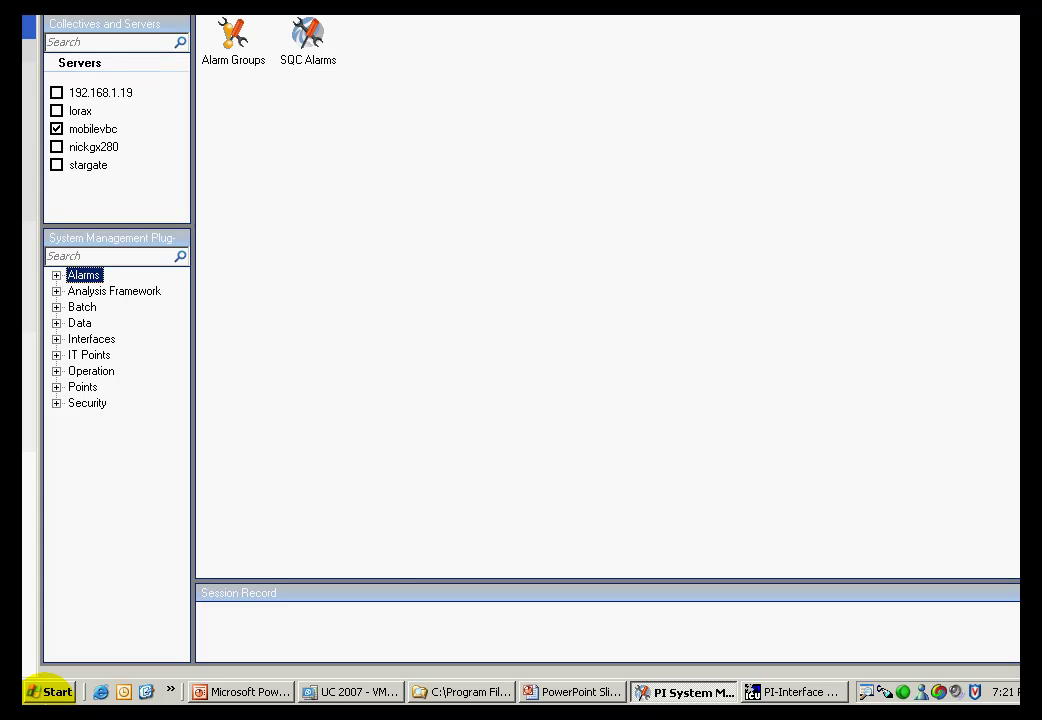
left_click(48, 691)
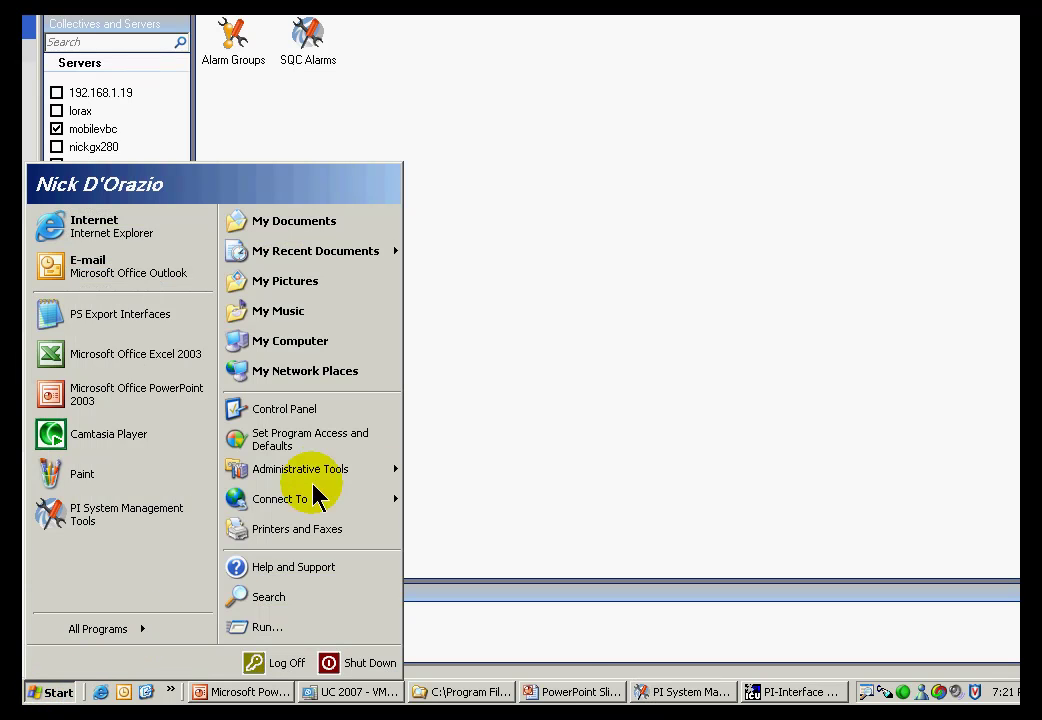
left_click(158, 628)
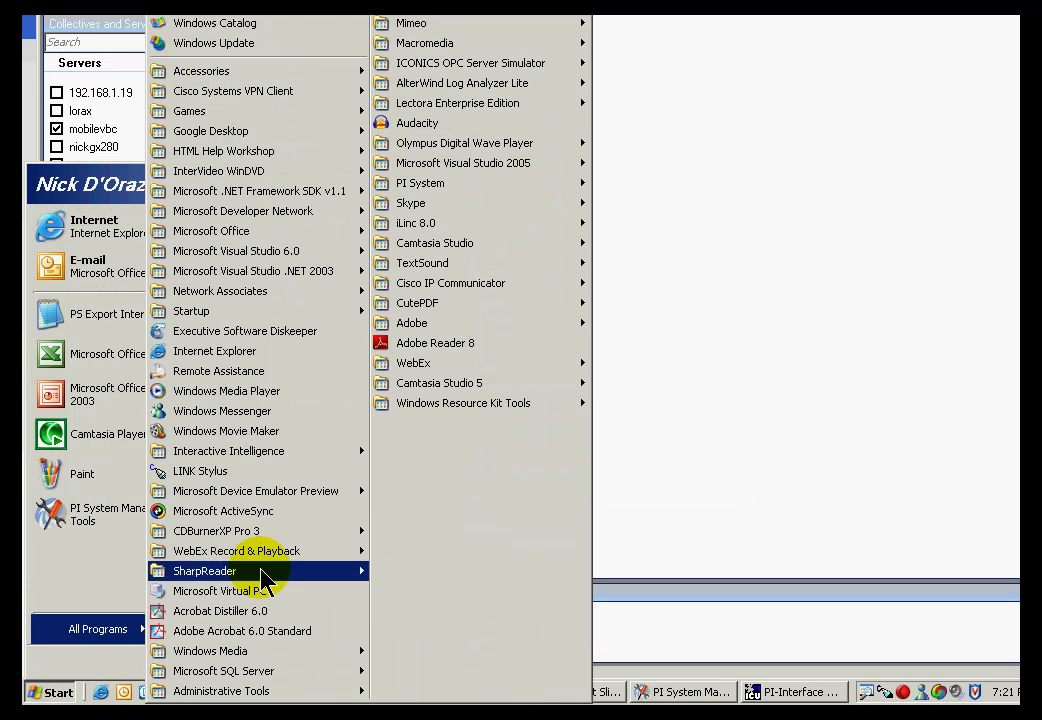
mouse_move(456, 188)
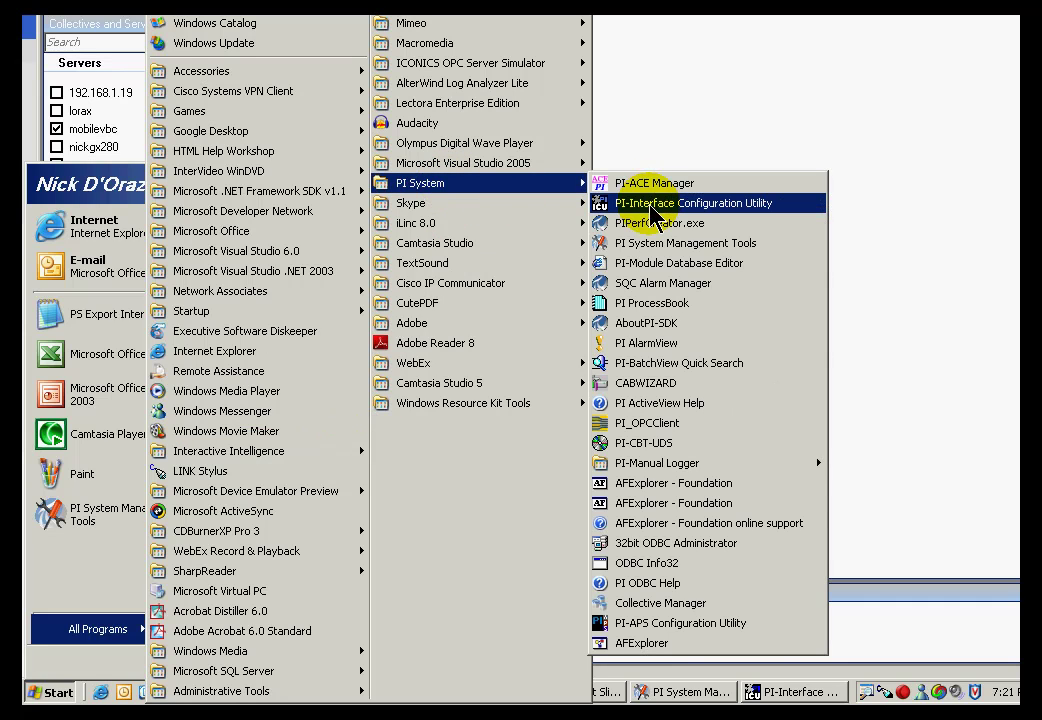
key("Escape")
key("Escape")
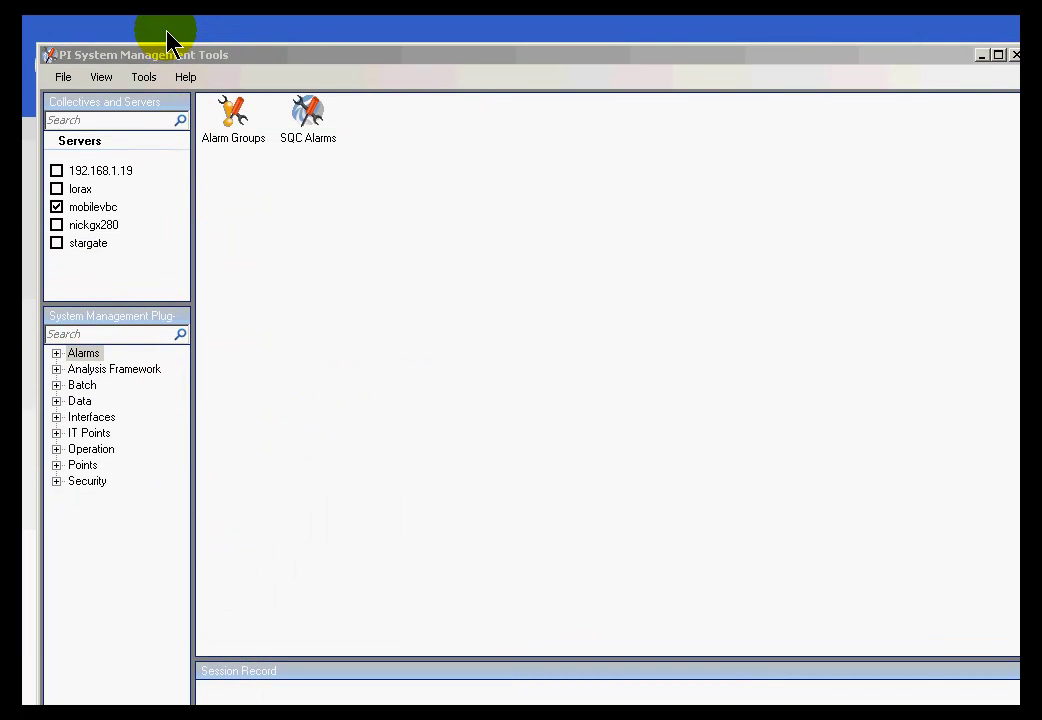
Step: Switch to the PI ICU window and show its Interface menu options
key("alt+Tab")
key("alt+Tab")
key("alt+Tab")
key("alt+Tab")
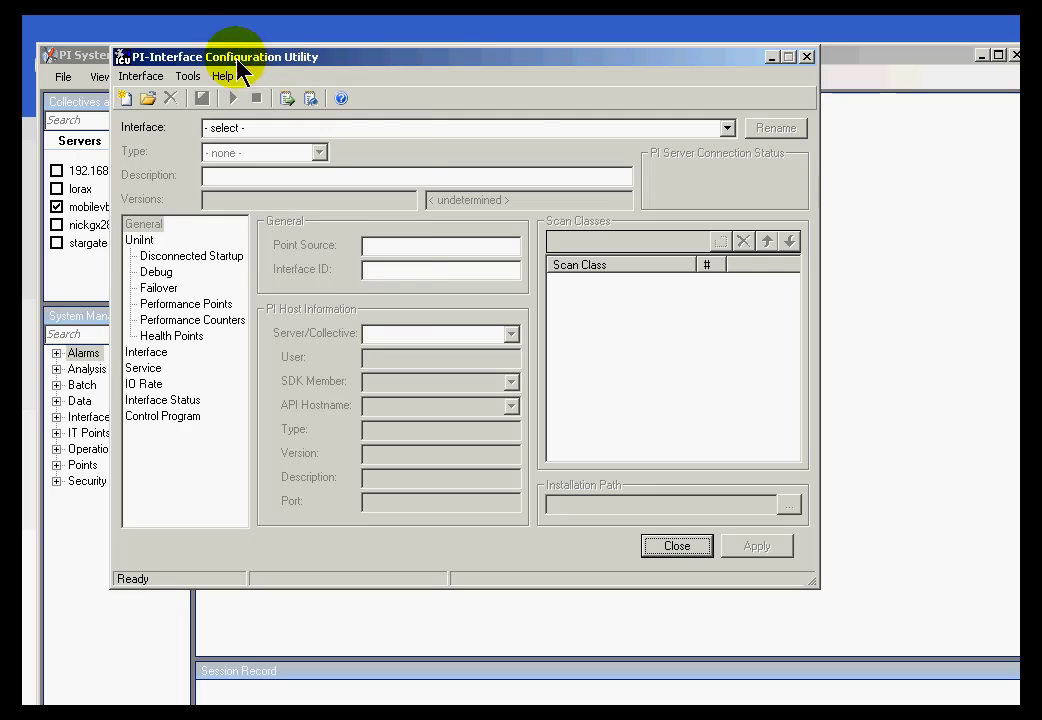
left_click(138, 76)
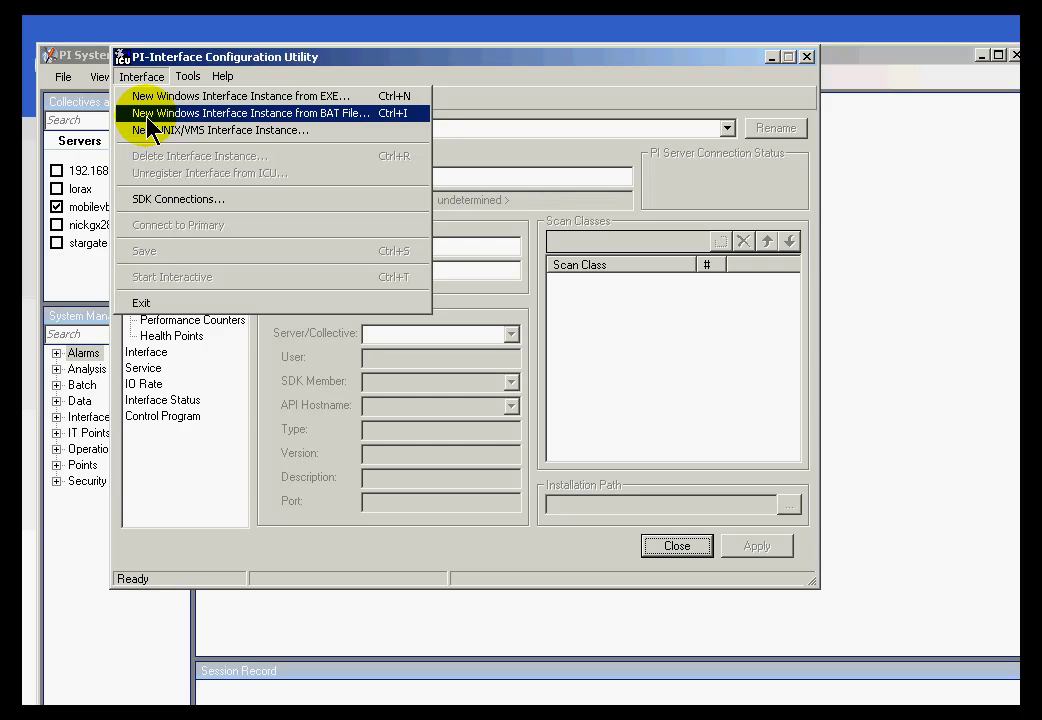
Step: Create a new interface instance from piping.bat in the PING folder
left_click(148, 115)
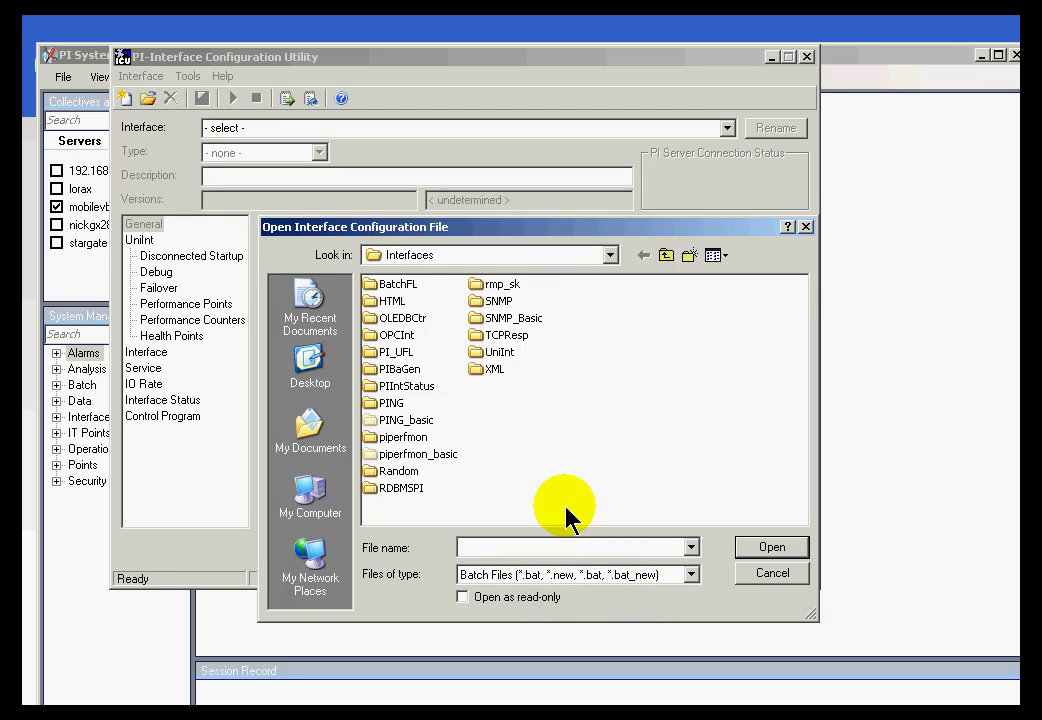
double_click(370, 404)
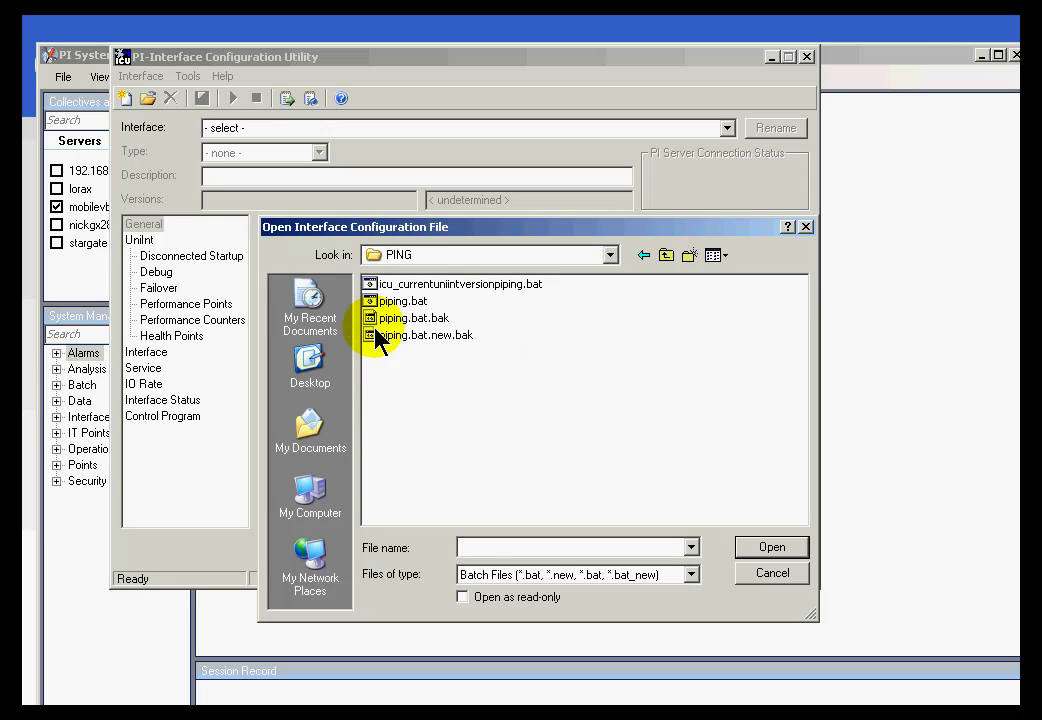
left_click(374, 300)
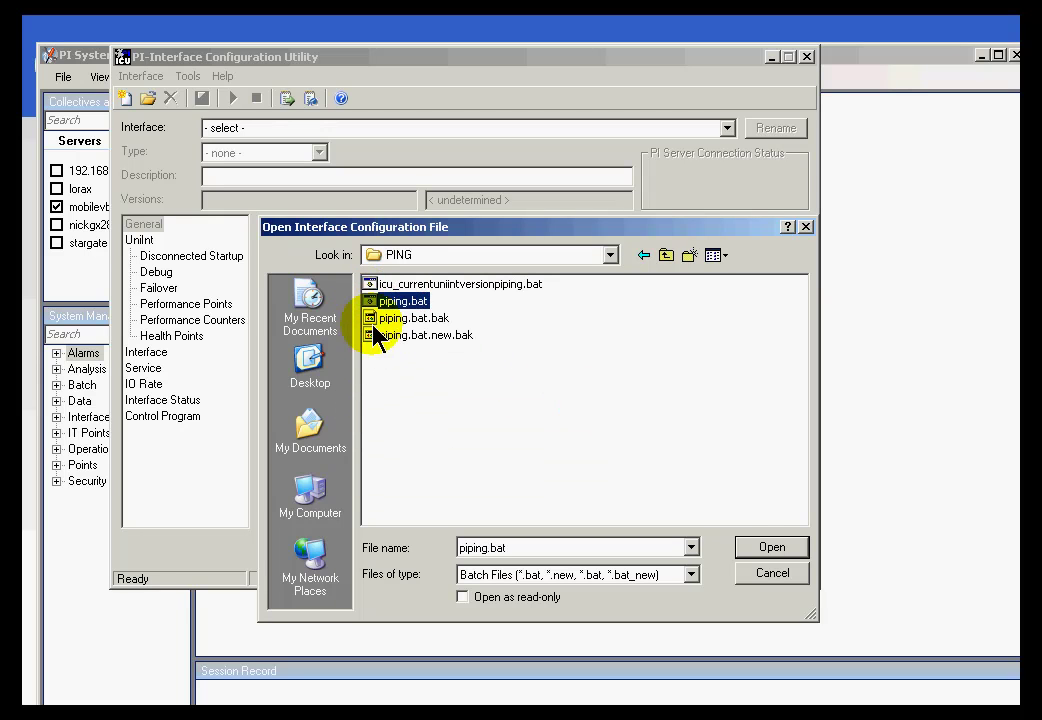
left_click(762, 550)
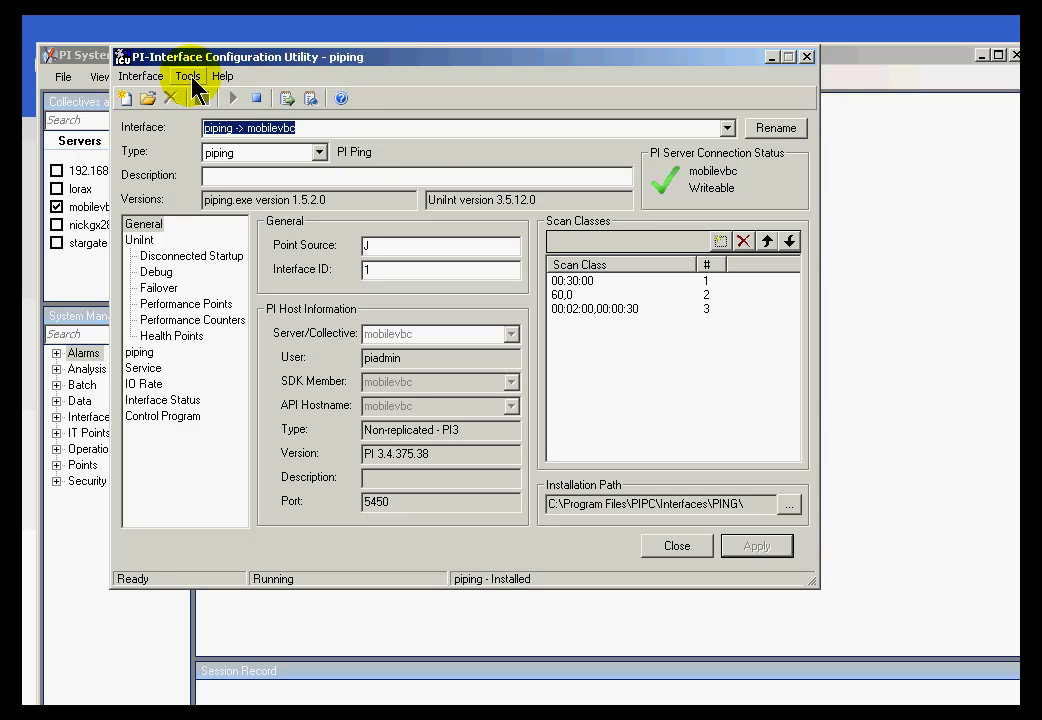
Step: Enter a 00:05:00,00:00:00 scan class for the piping interface and save it
left_click(601, 311)
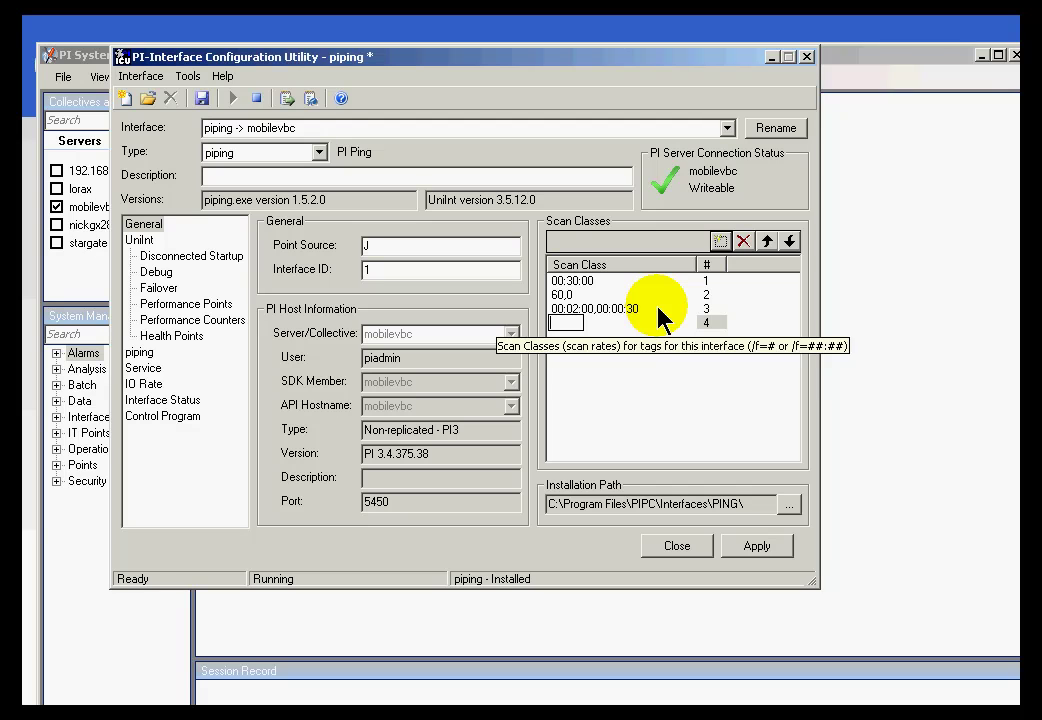
type("05")
type(":05:00")
type(",00")
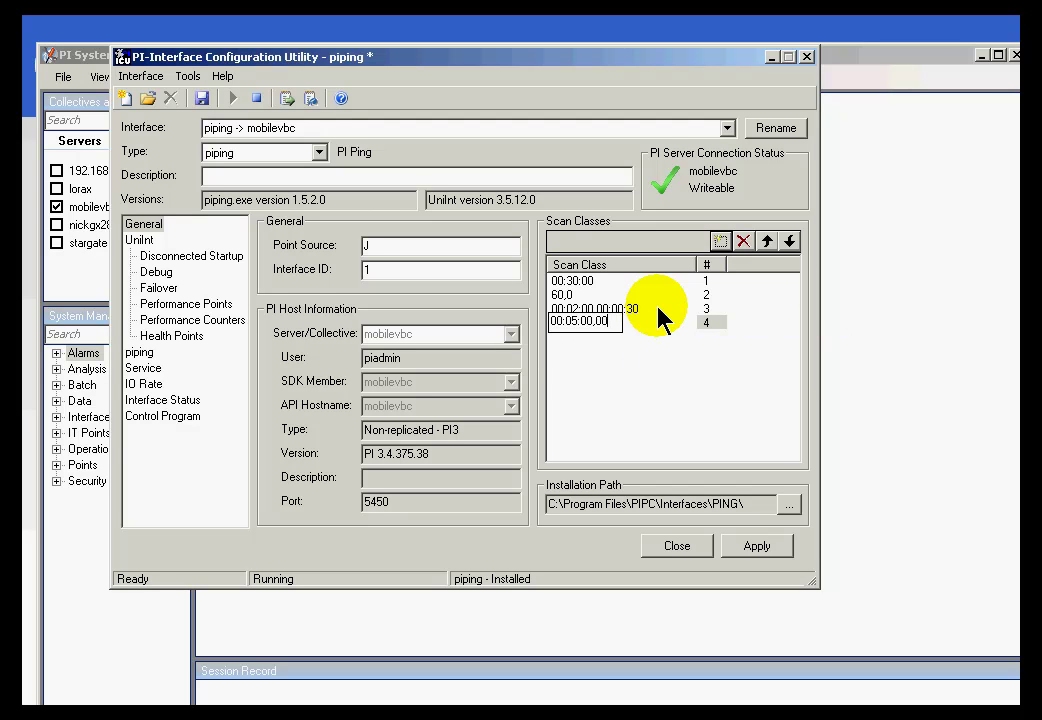
type(":00:00")
left_click(610, 309)
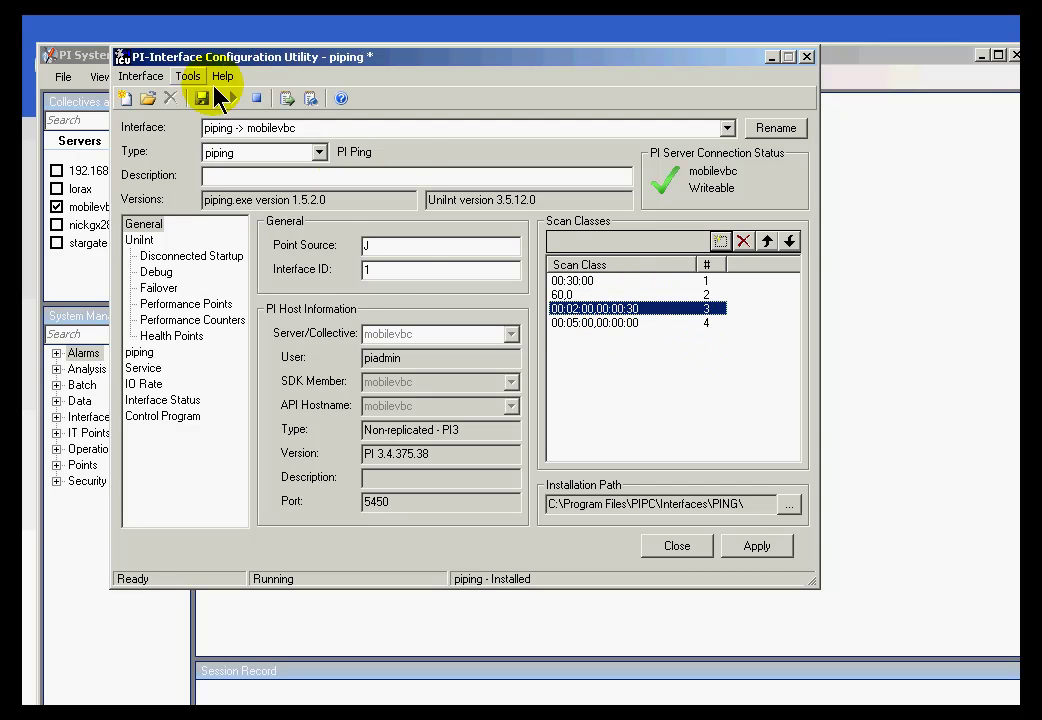
left_click(141, 77)
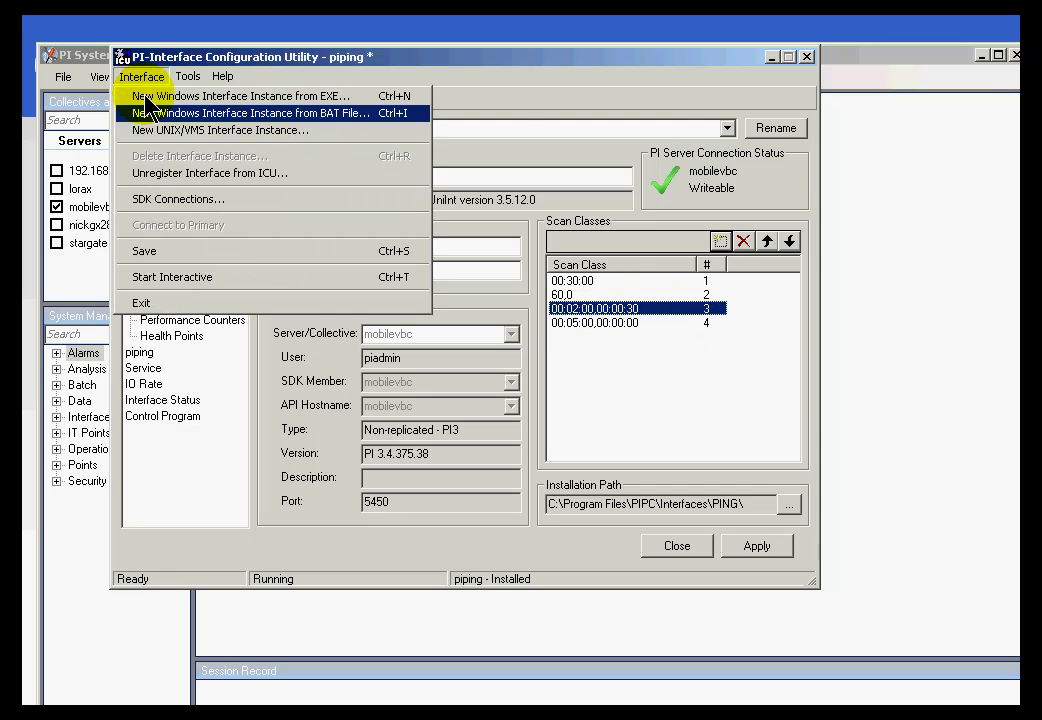
left_click(156, 251)
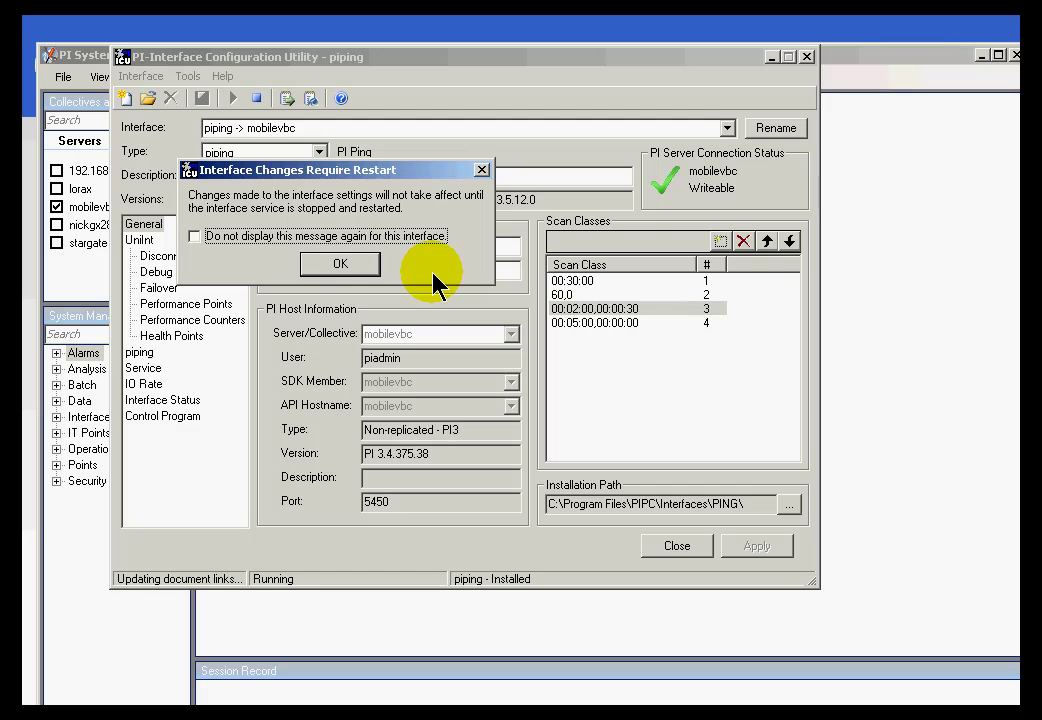
Step: Tick 'Do not display this message again for this interface' and close the restart notice
left_click(194, 236)
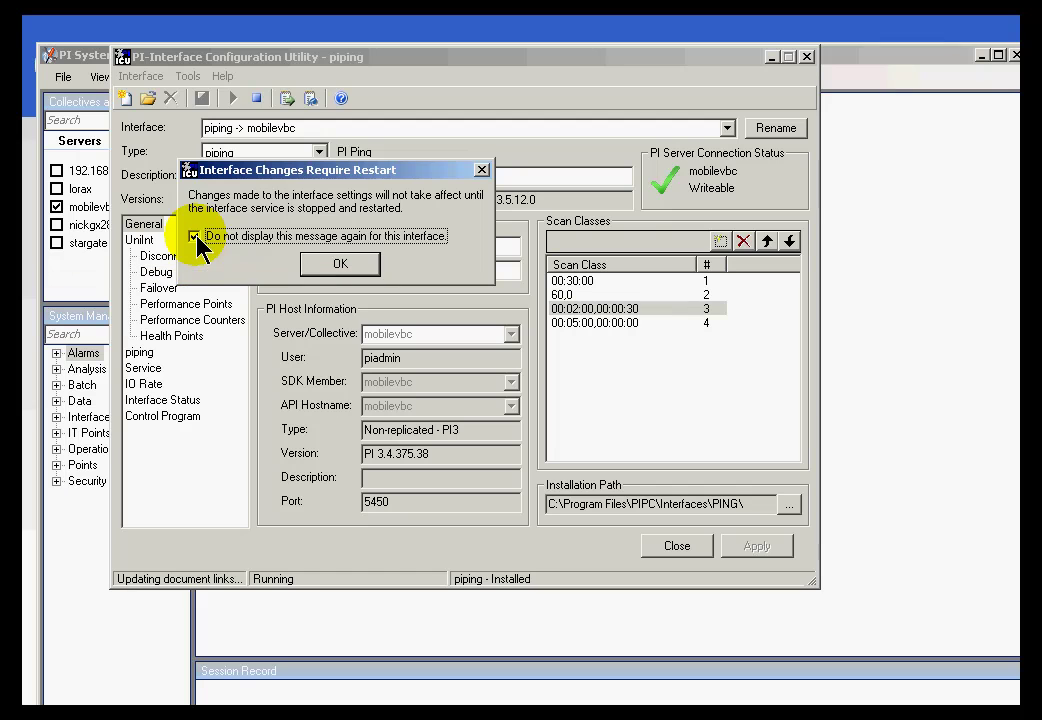
left_click(336, 266)
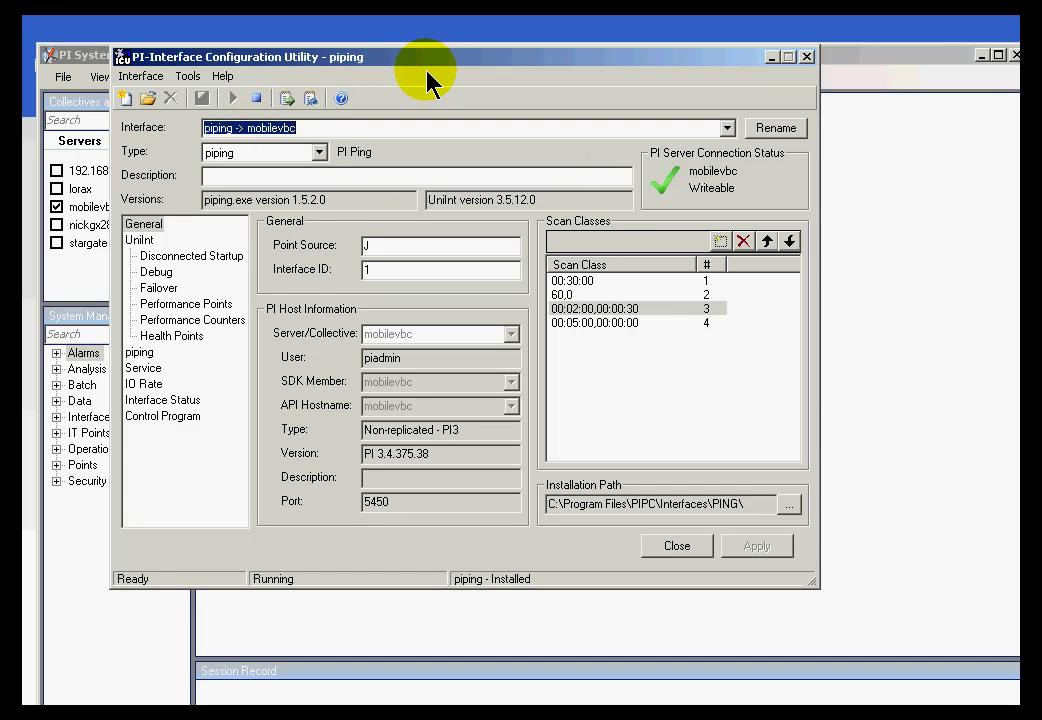
Step: Open piping.bat in Notepad, highlight its do-not-edit warning, and close it unchanged
key("alt+Tab")
key("alt+Tab")
key("alt+Tab")
key("alt+Tab")
key("alt+Tab")
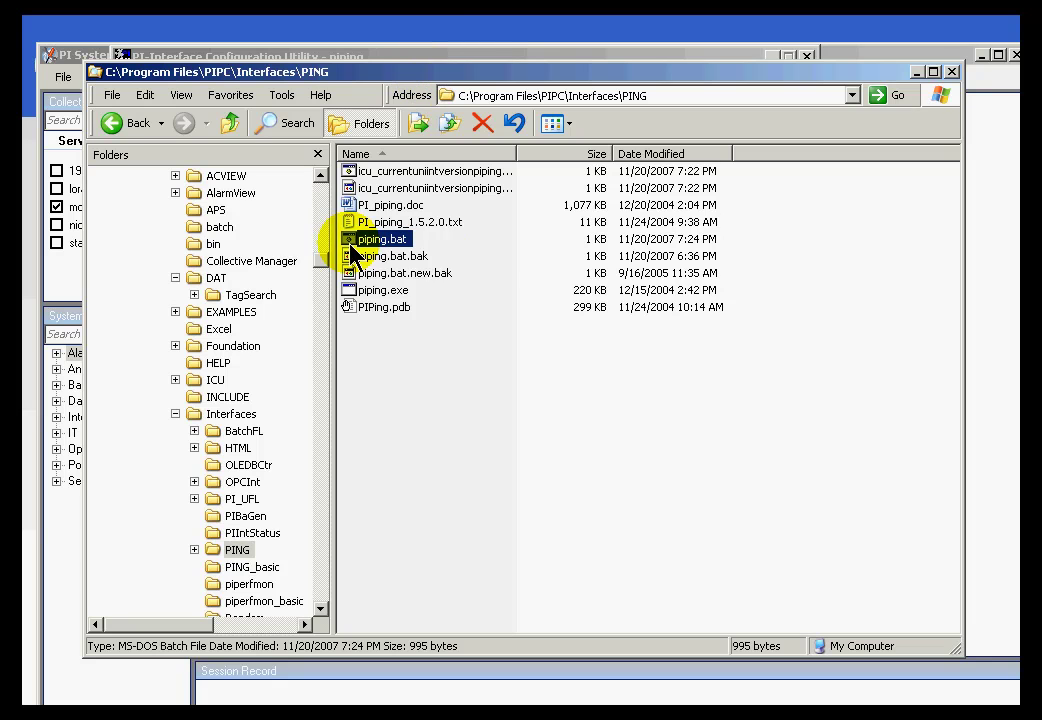
mouse_move(352, 248)
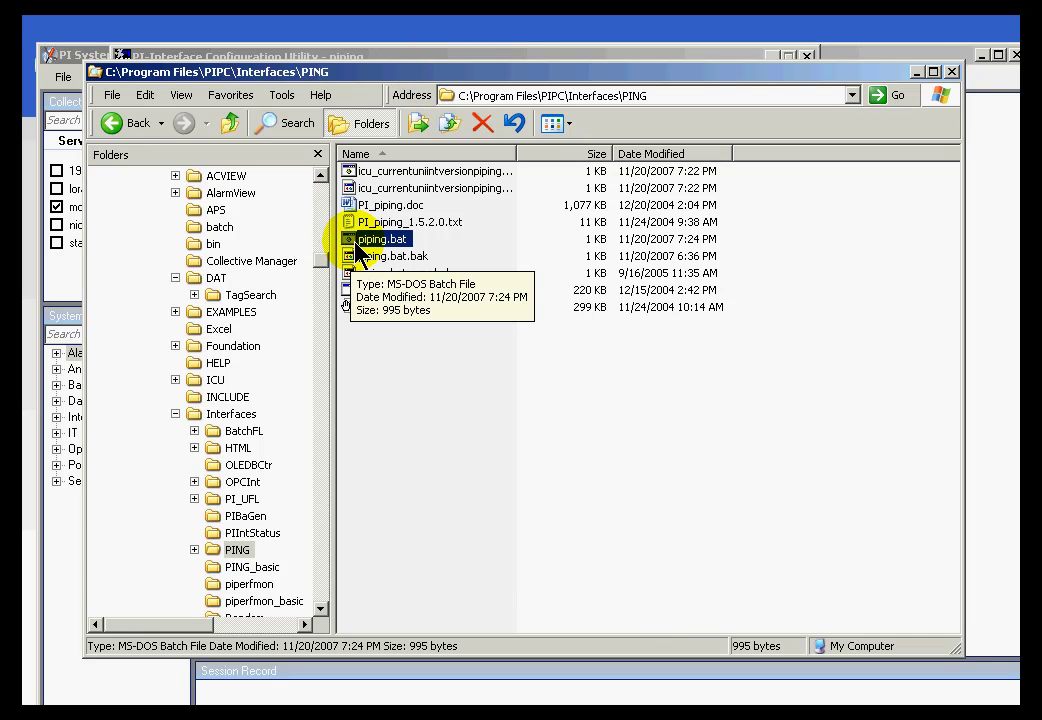
right_click(356, 249)
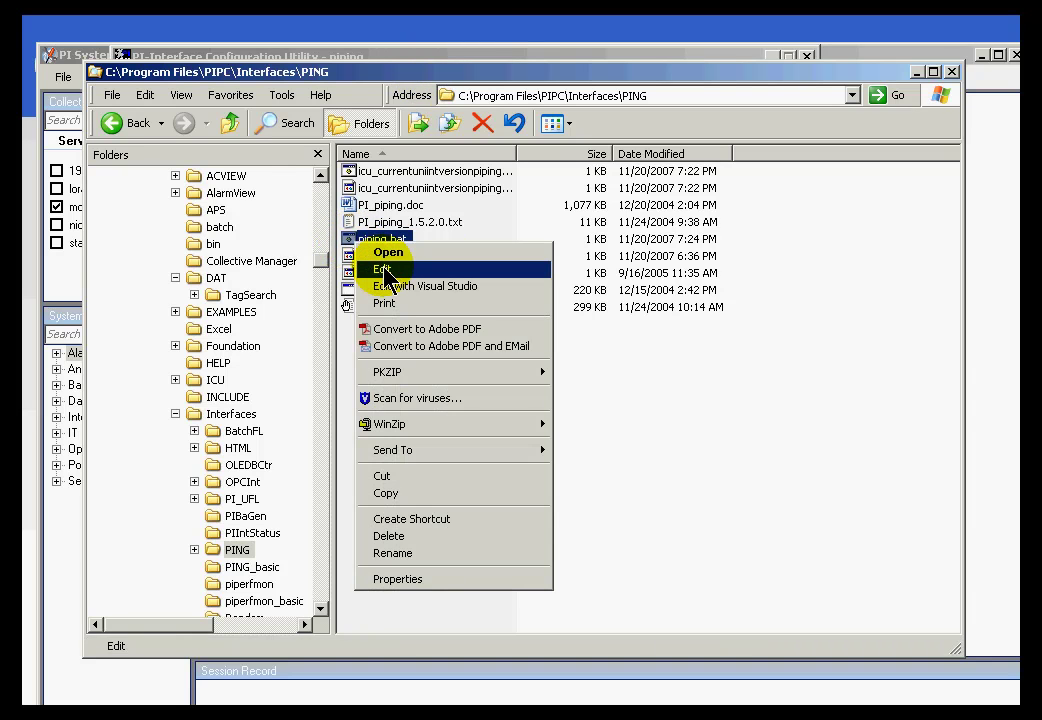
left_click(378, 268)
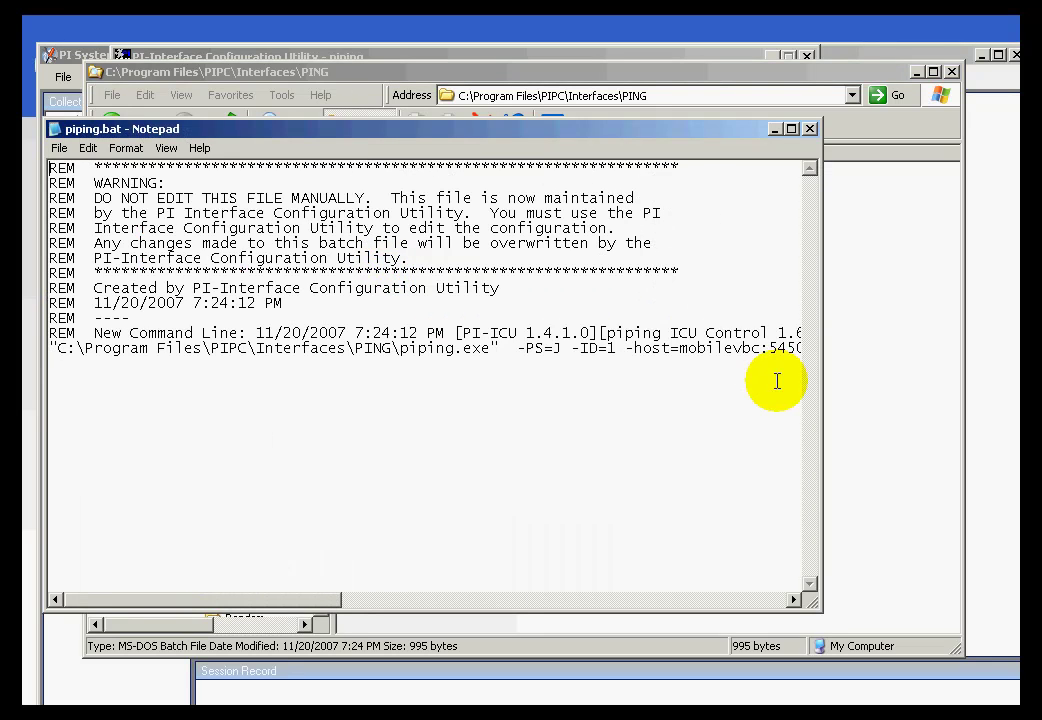
left_click_drag(85, 183, 238, 213)
left_click(809, 129)
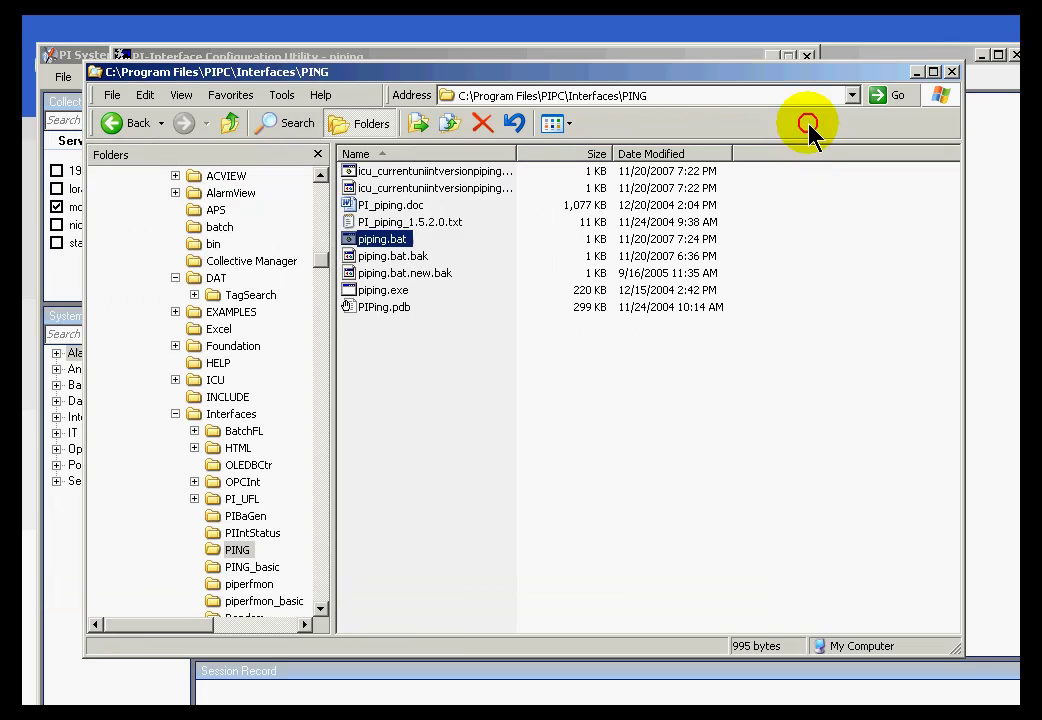
Step: Check piping.bat's Read-only attribute in Properties, then return to the PI ICU window
right_click(349, 240)
left_click(395, 575)
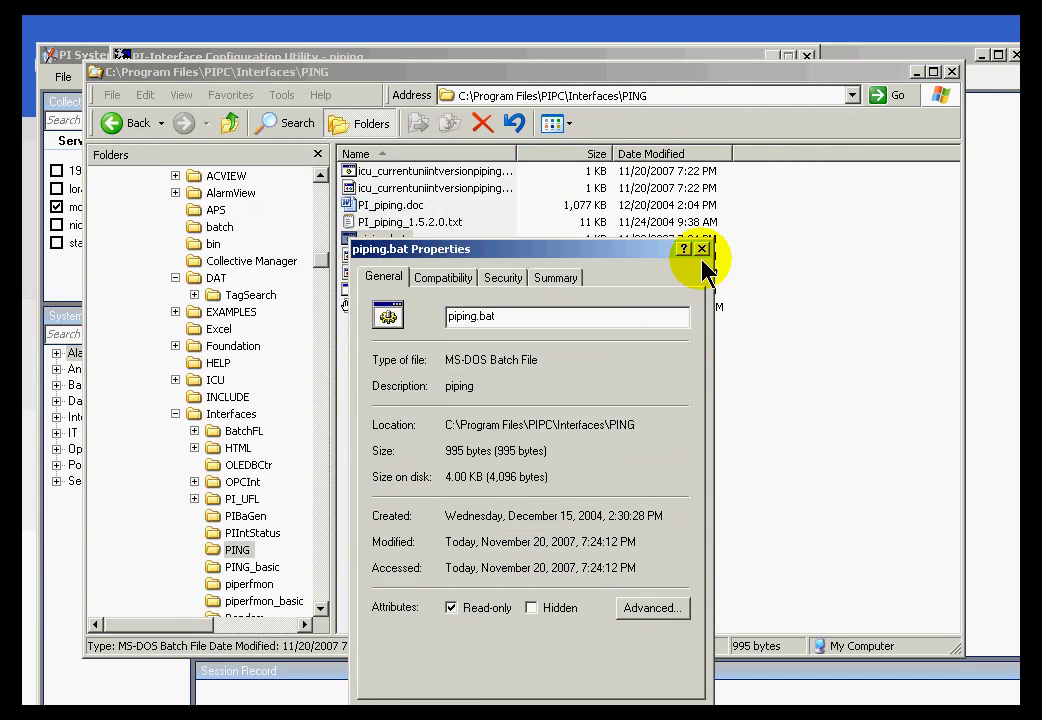
left_click(700, 248)
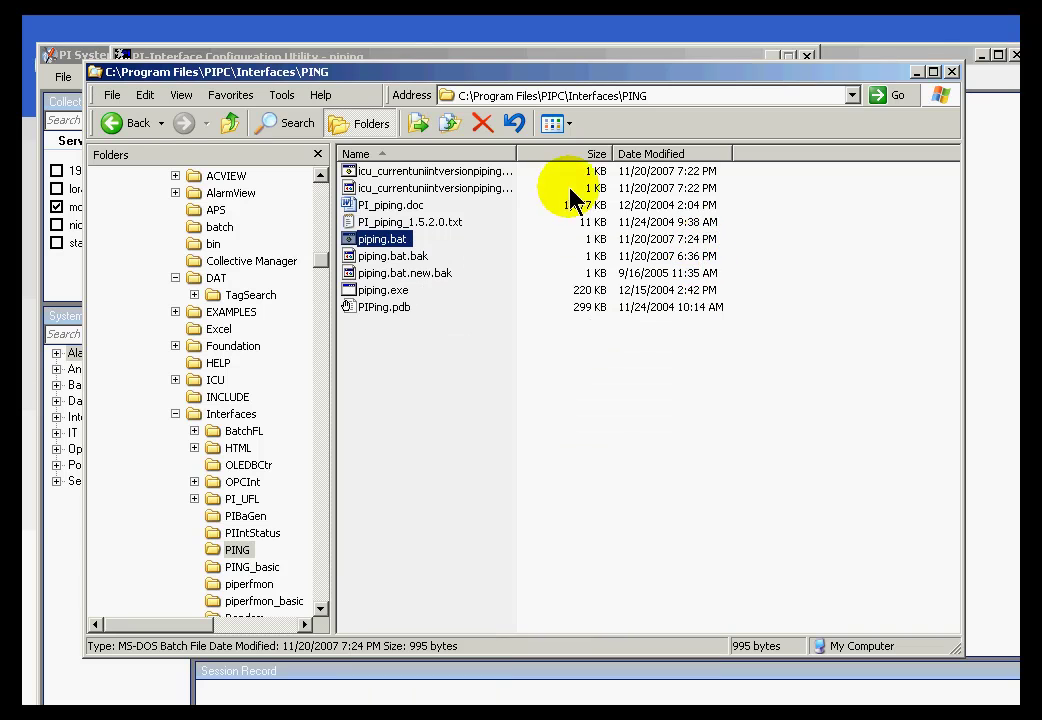
left_click(390, 65)
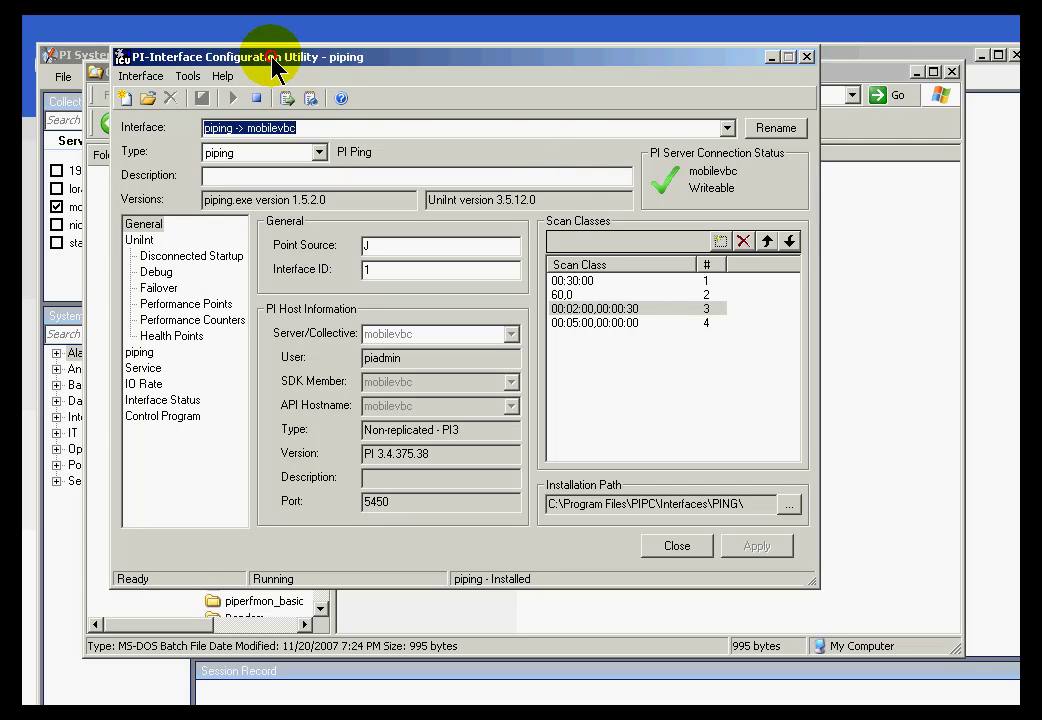
left_click(222, 77)
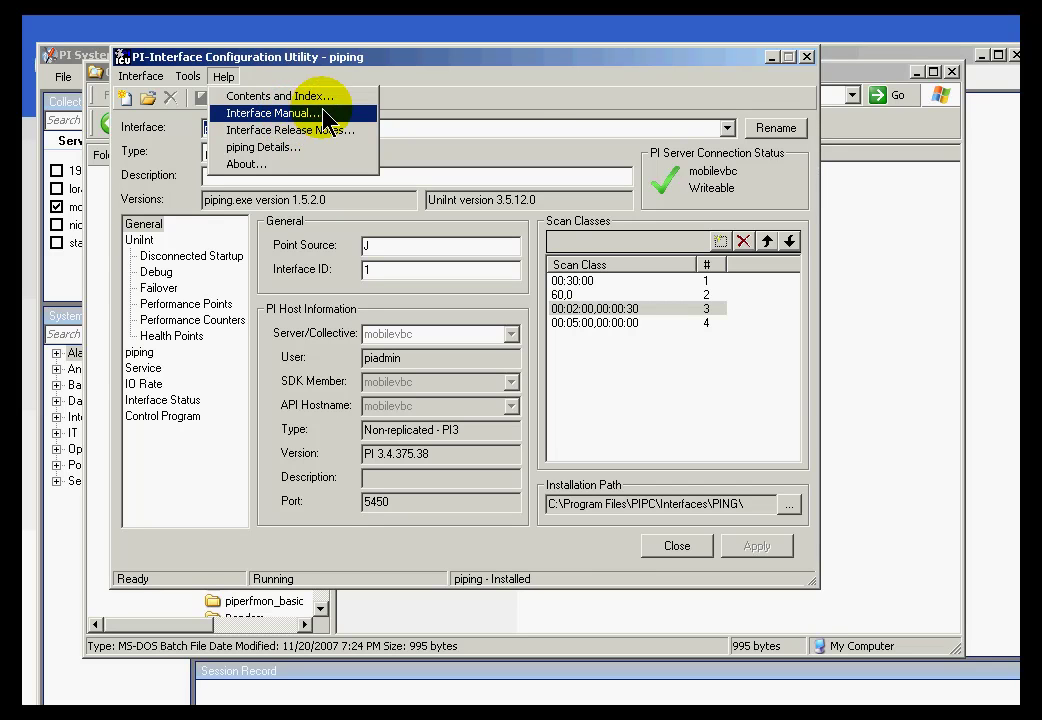
left_click(393, 58)
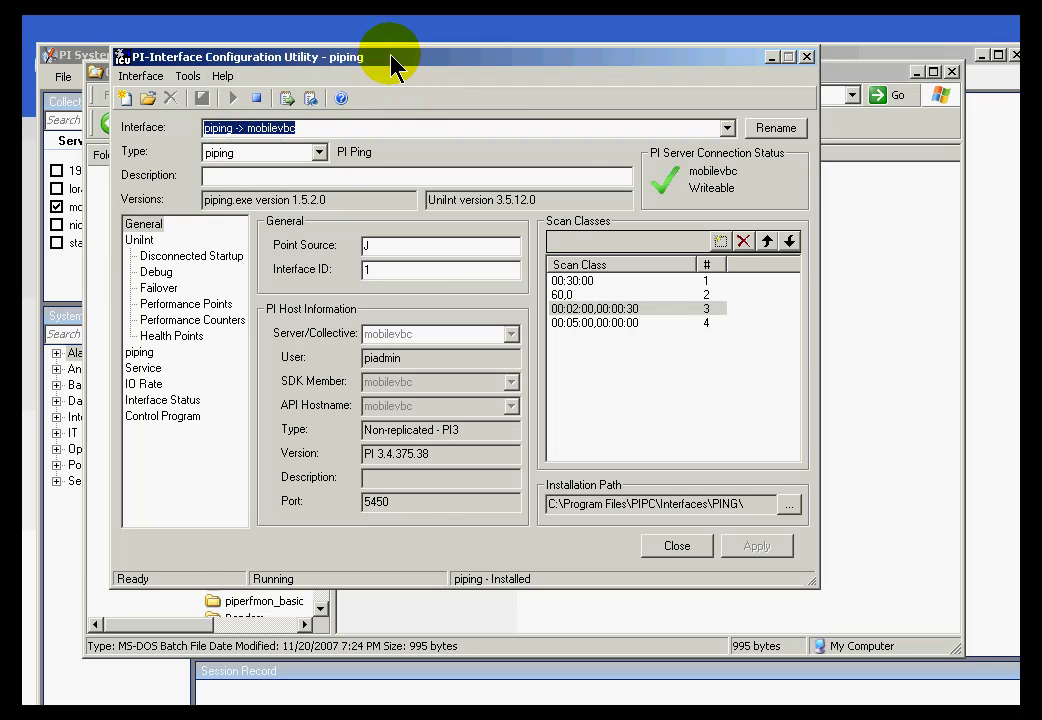